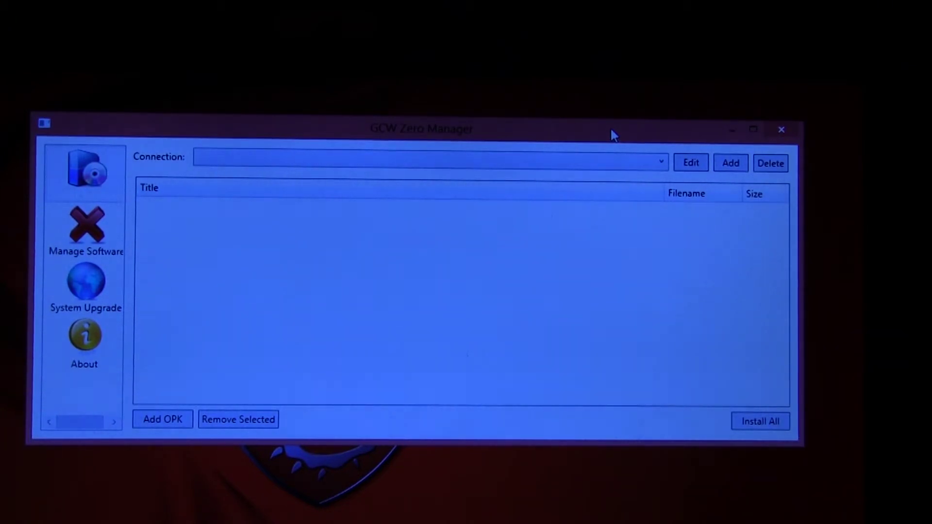
Start a new console connection in the wizard, keeping 'I want to create and install keys'
click(732, 165)
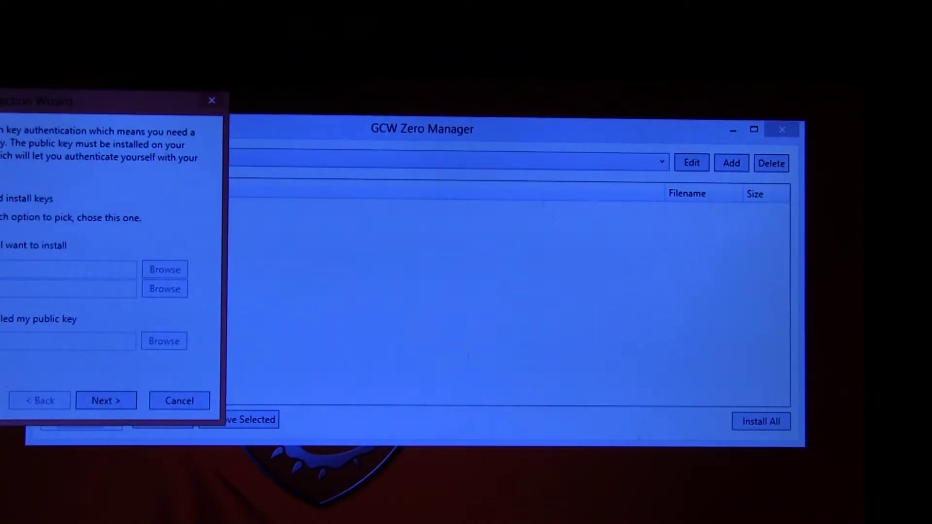
drag(109, 101, 379, 131)
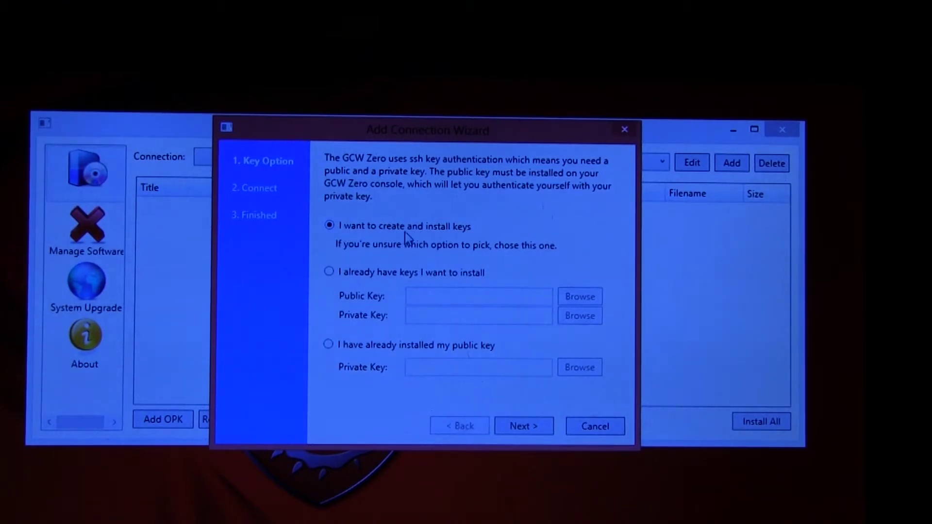
click(520, 431)
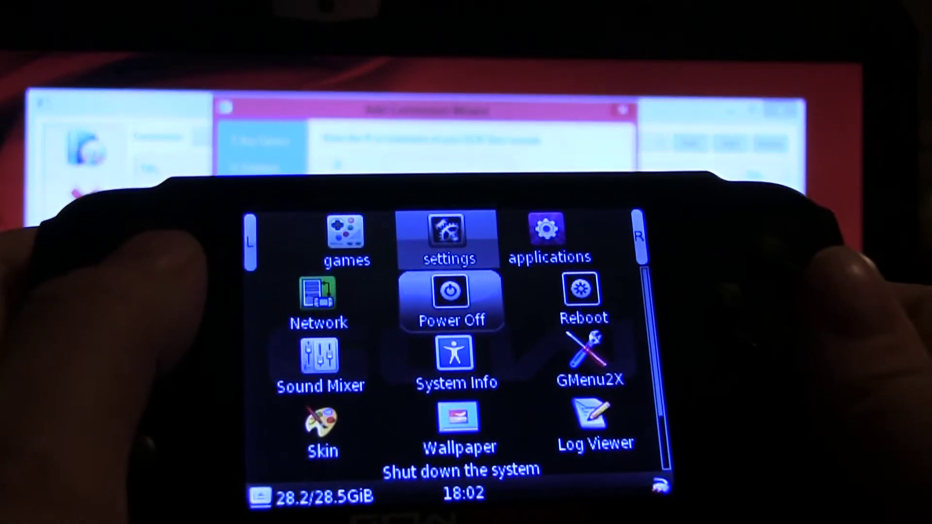
Launch the Network utility from the GMenu2X settings section on the console
key(Left)
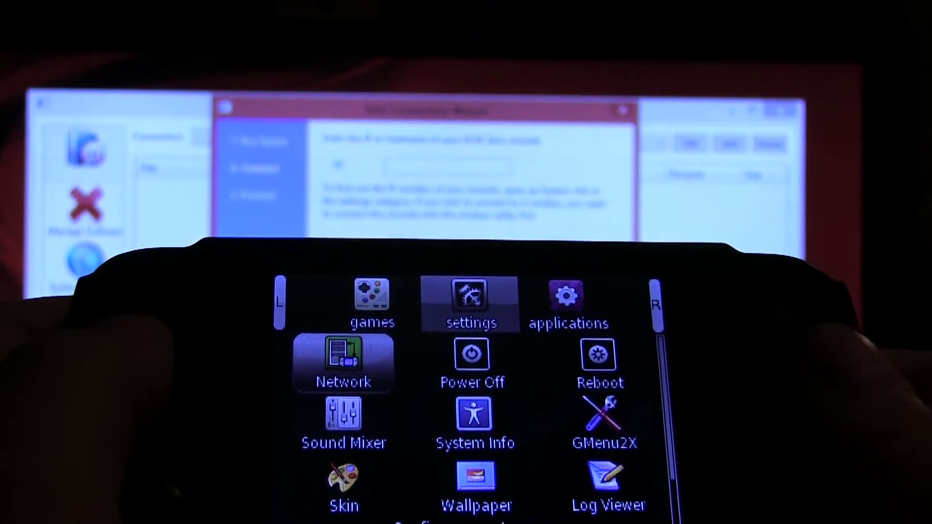
key(Return)
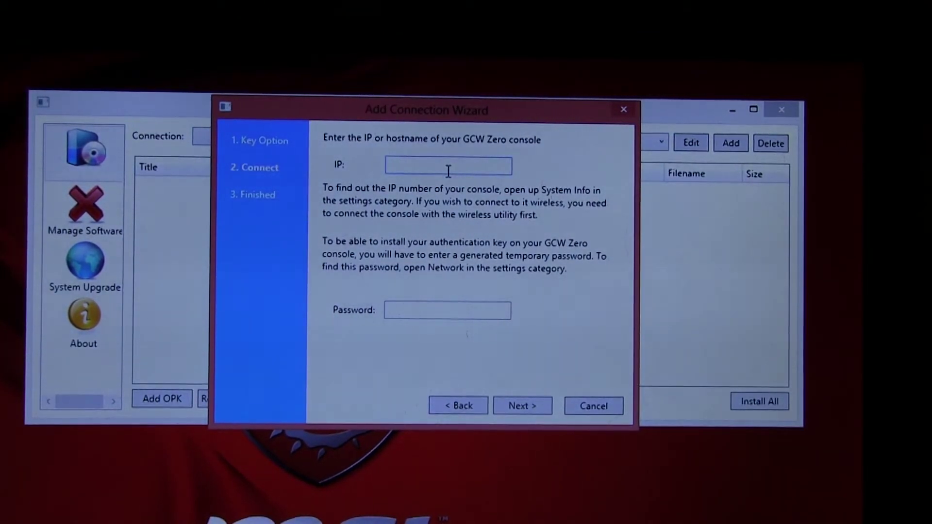
text(10)
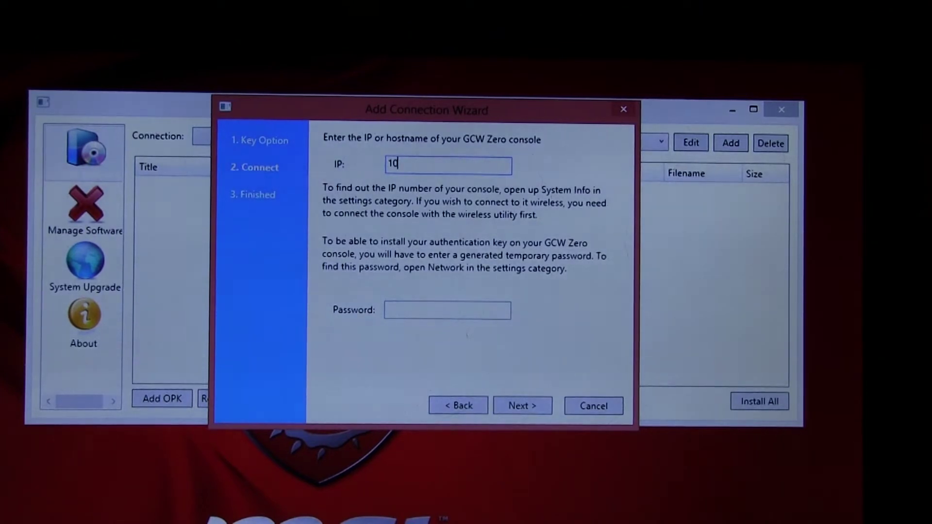
text(.1.1)
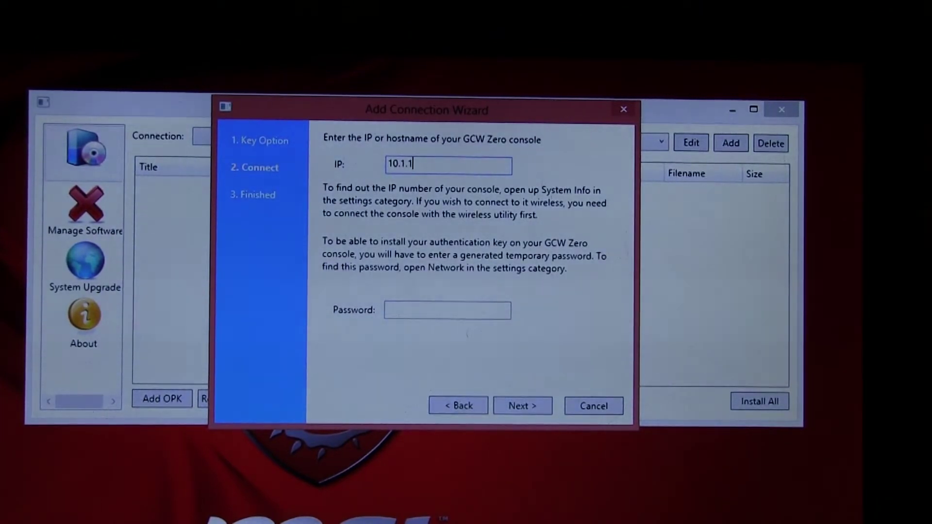
text(.2)
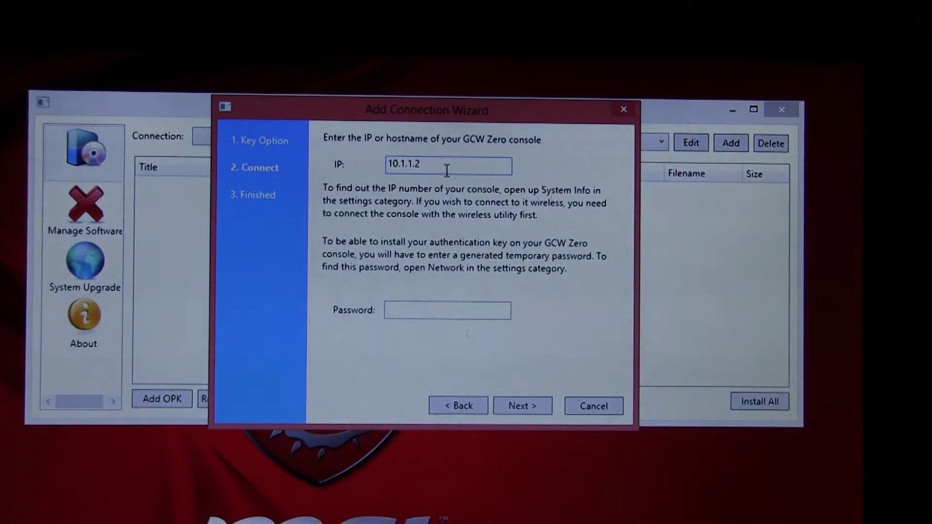
Connect to 10.1.1.2 using the random password generated on the console
click(435, 311)
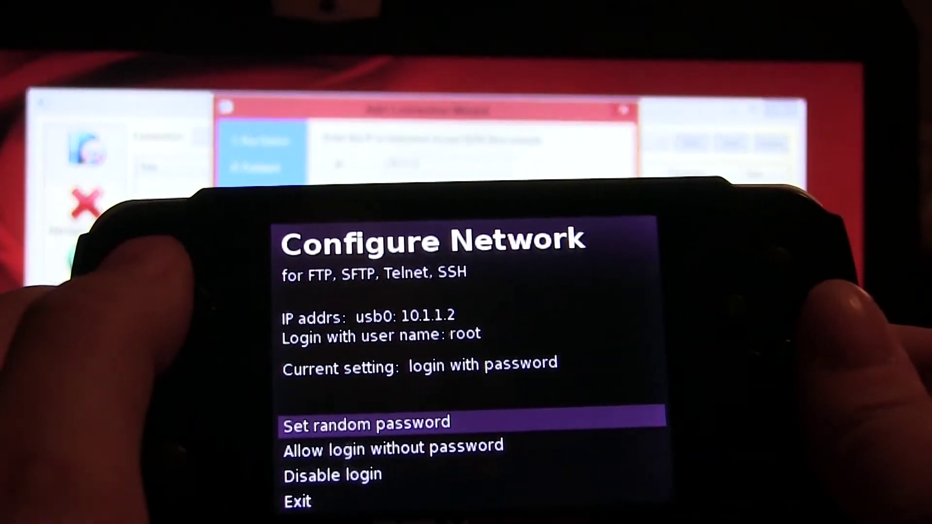
key(Return)
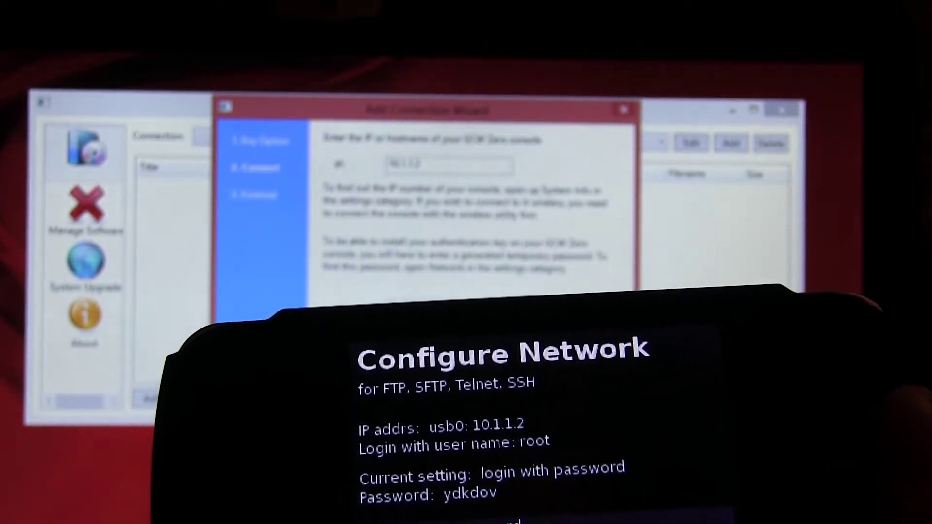
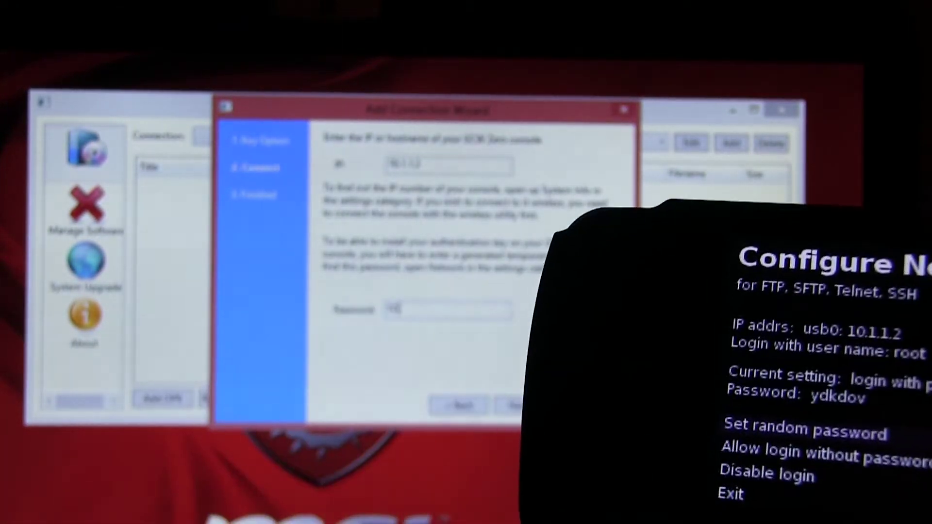
key(BackSpace)
key(BackSpace)
key(BackSpace)
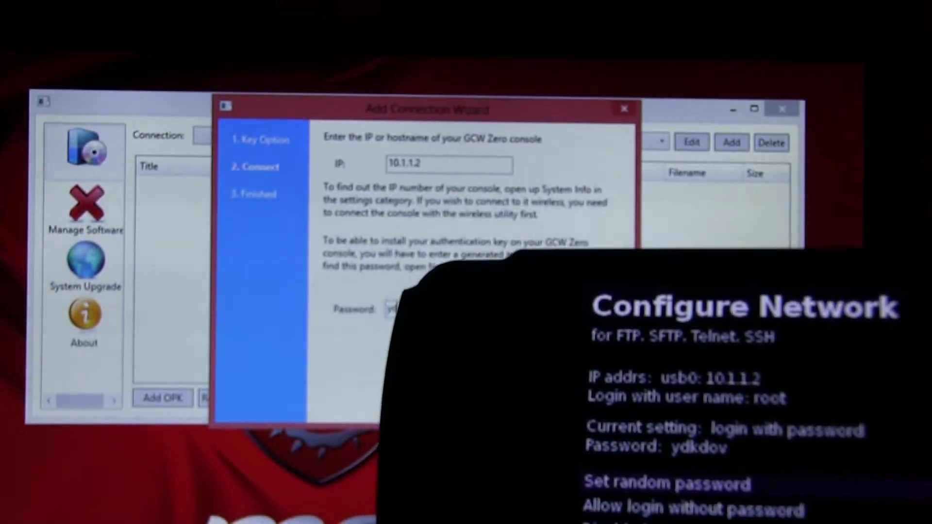
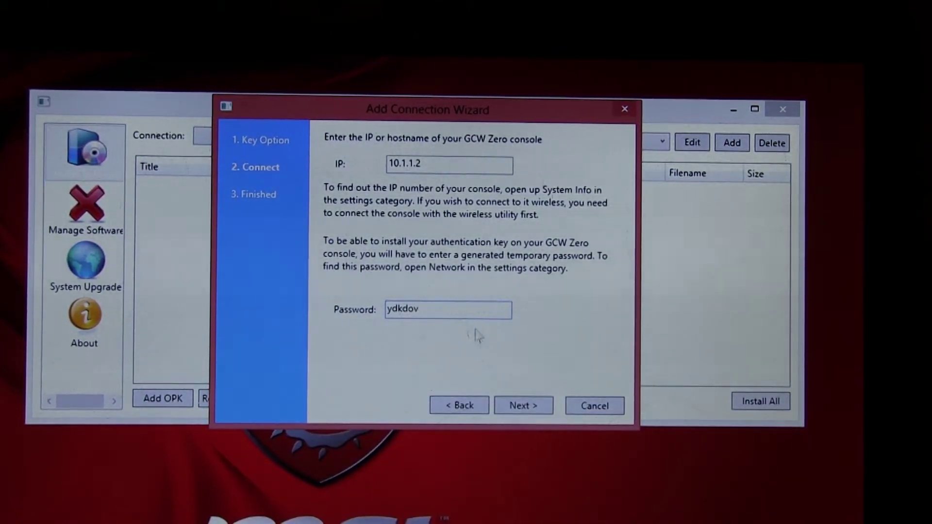
click(522, 408)
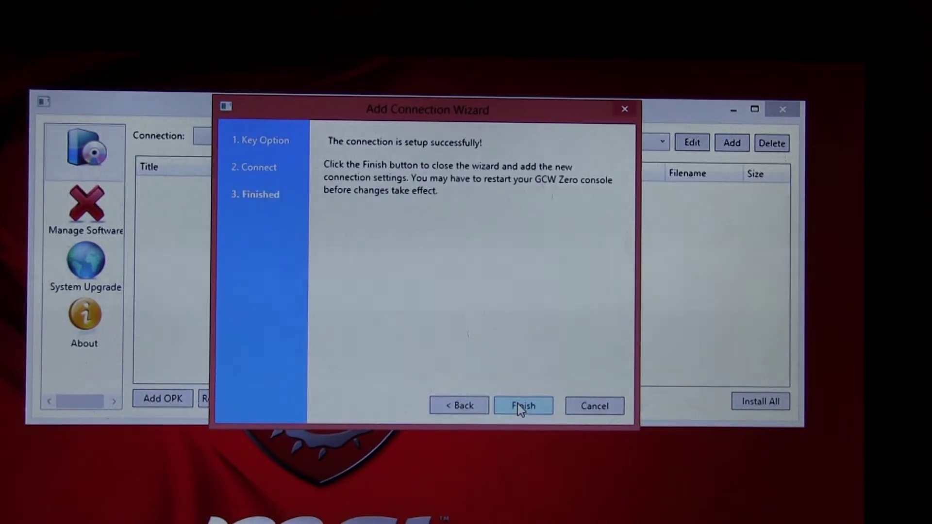
Finish the wizard and exit the console's Configure Network screen to the settings menu
click(519, 405)
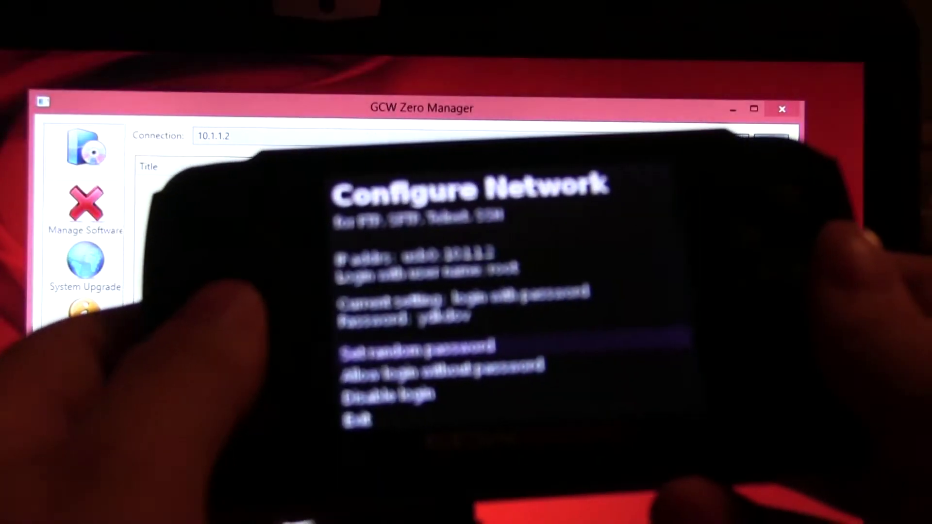
key(Down)
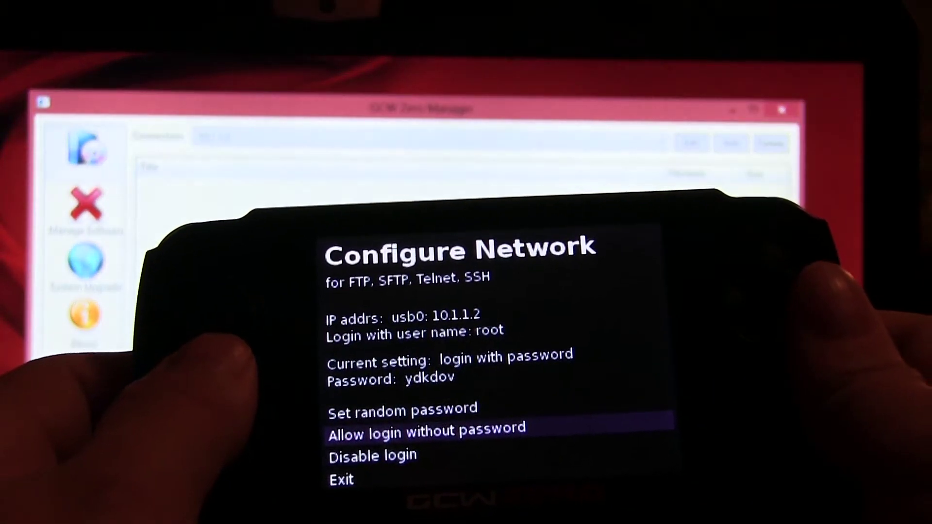
key(Down)
key(Down)
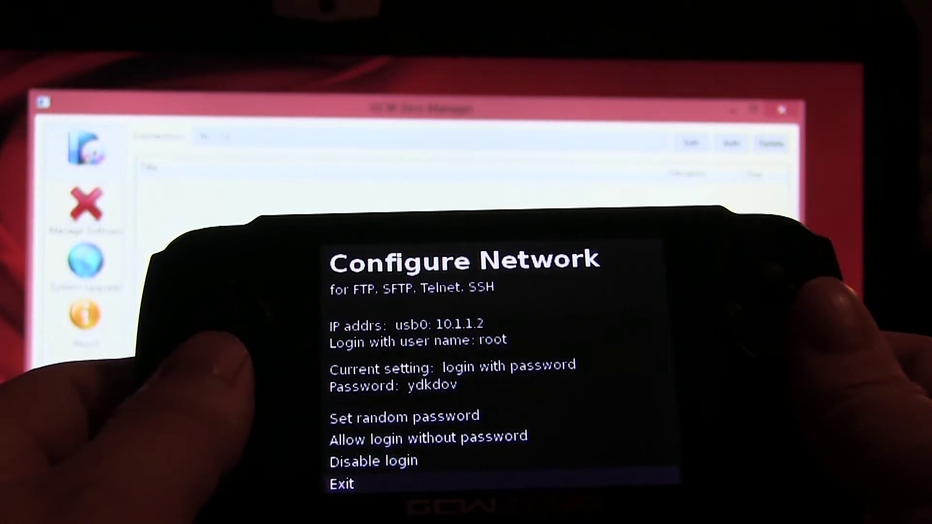
key(Return)
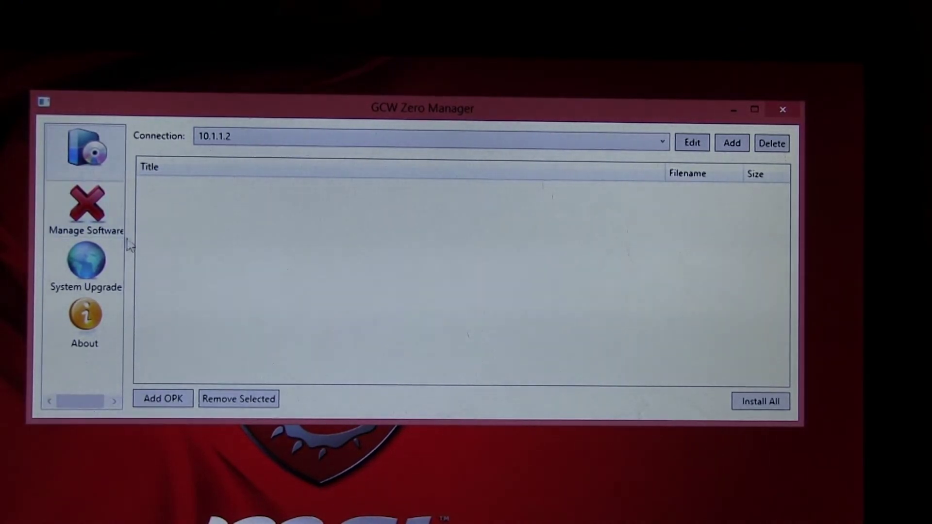
Refresh the installed package list and uninstall freedoom.opk, confirming the removal
click(85, 212)
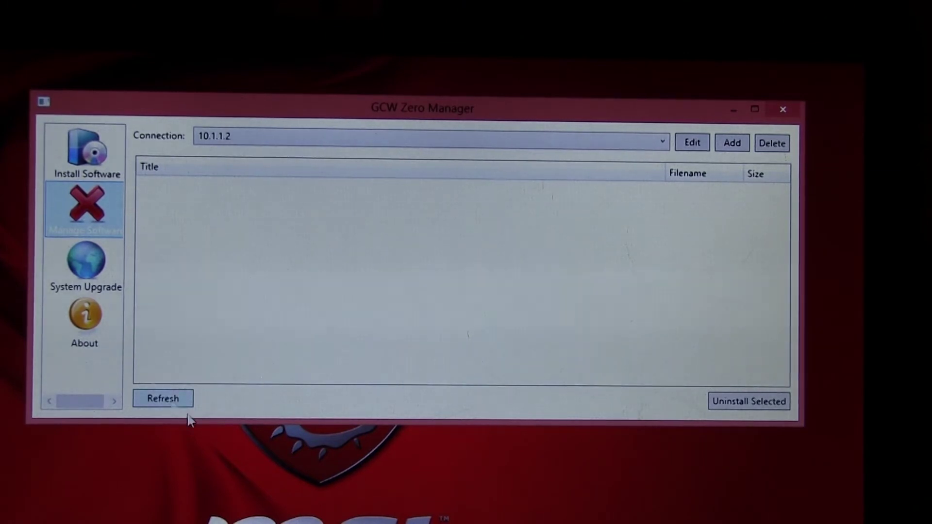
click(176, 401)
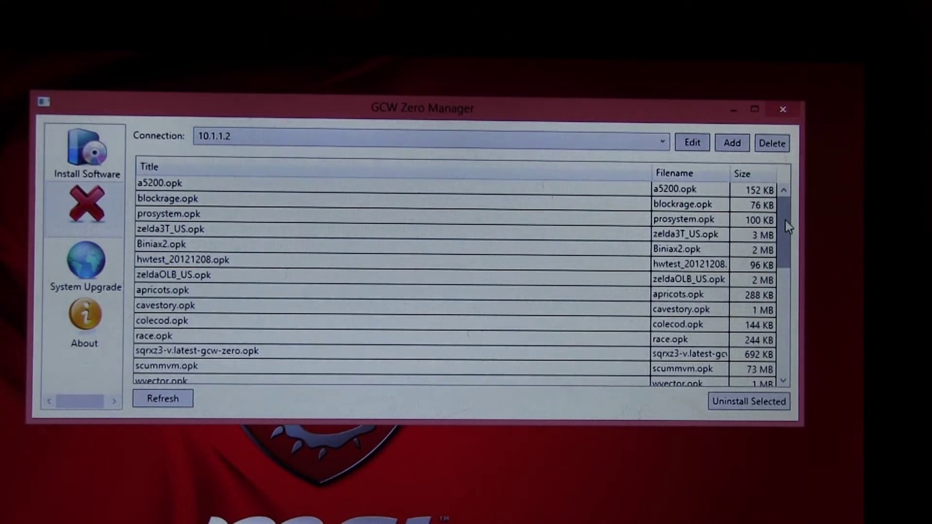
drag(787, 229, 779, 352)
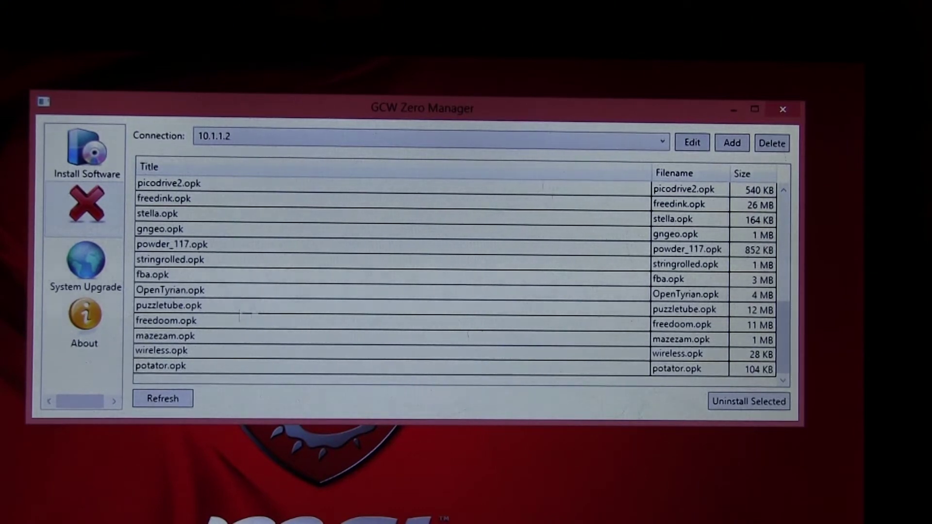
click(167, 322)
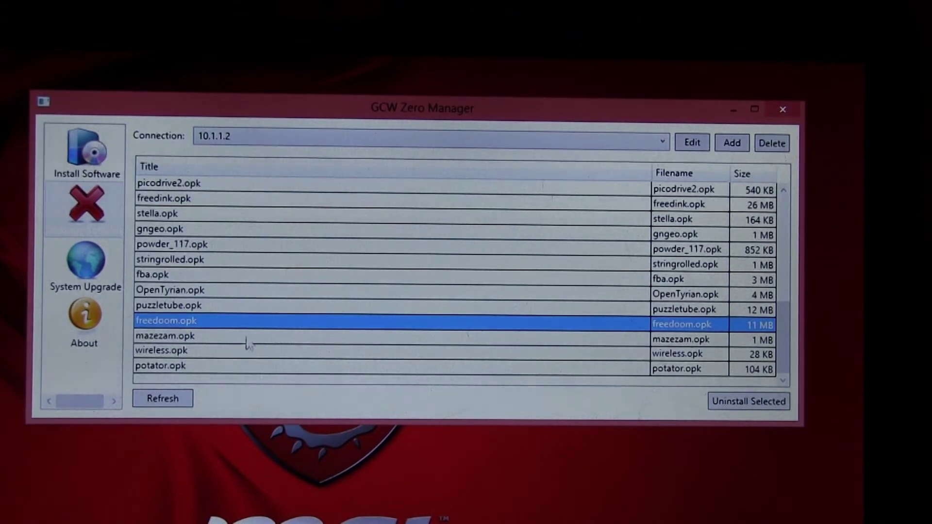
click(748, 405)
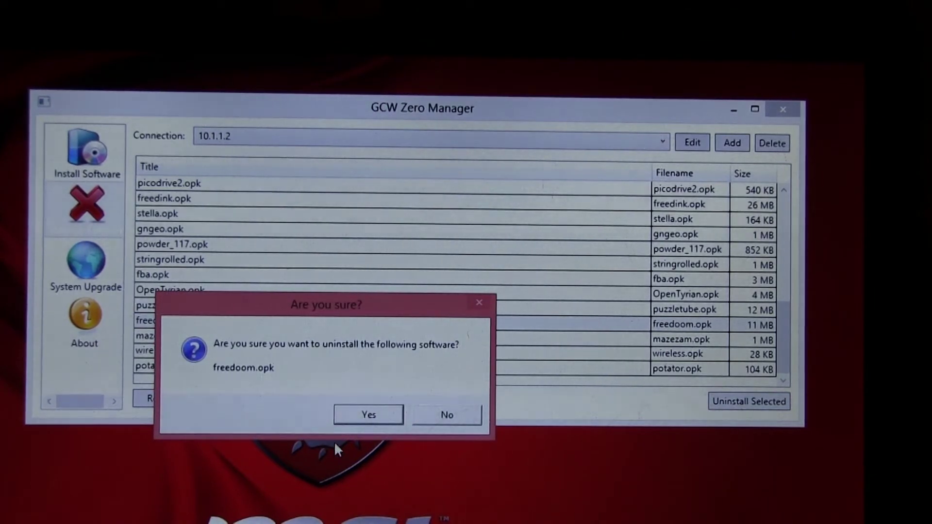
click(361, 418)
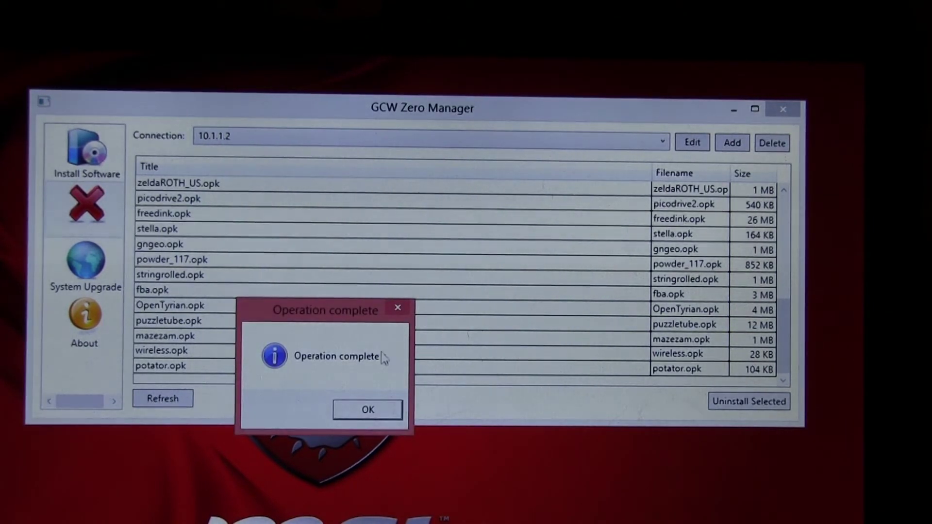
click(367, 411)
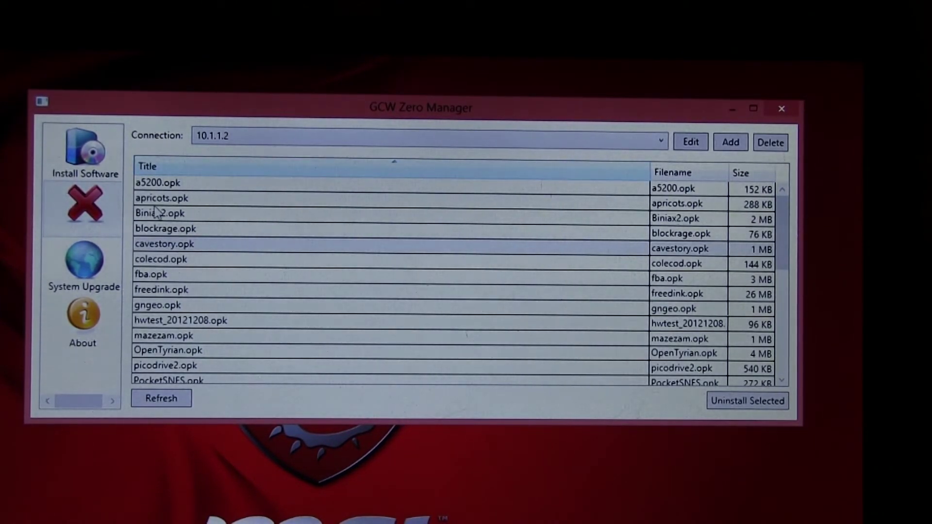
Add cavestory.opk to the Install Software list
click(87, 175)
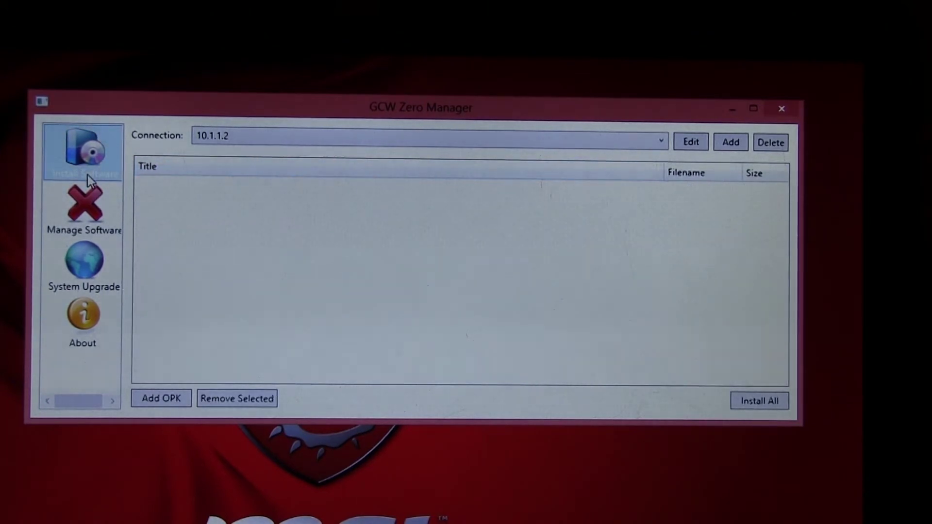
click(161, 399)
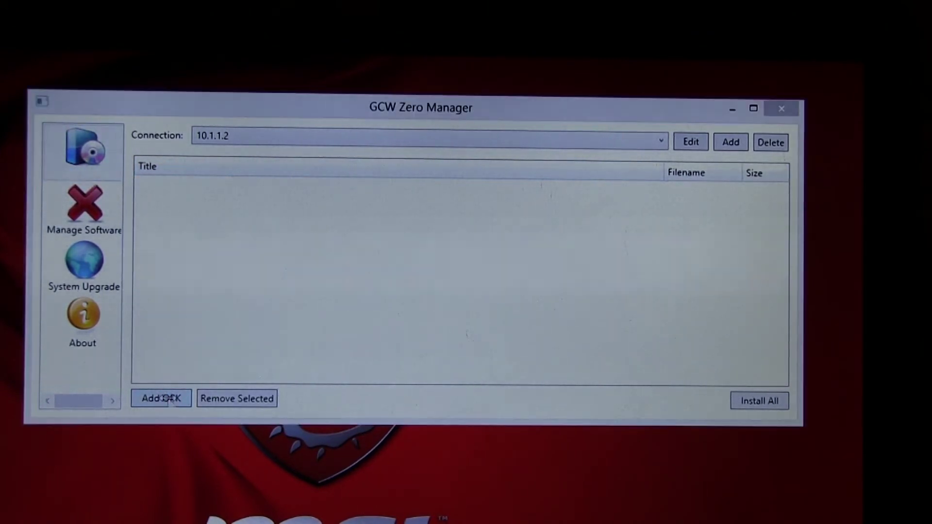
drag(565, 239, 559, 321)
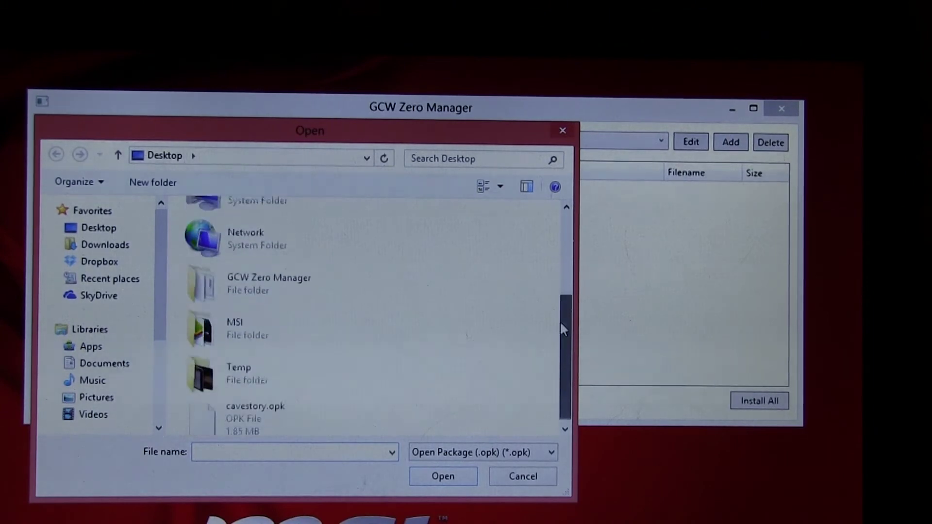
click(248, 409)
double_click(248, 407)
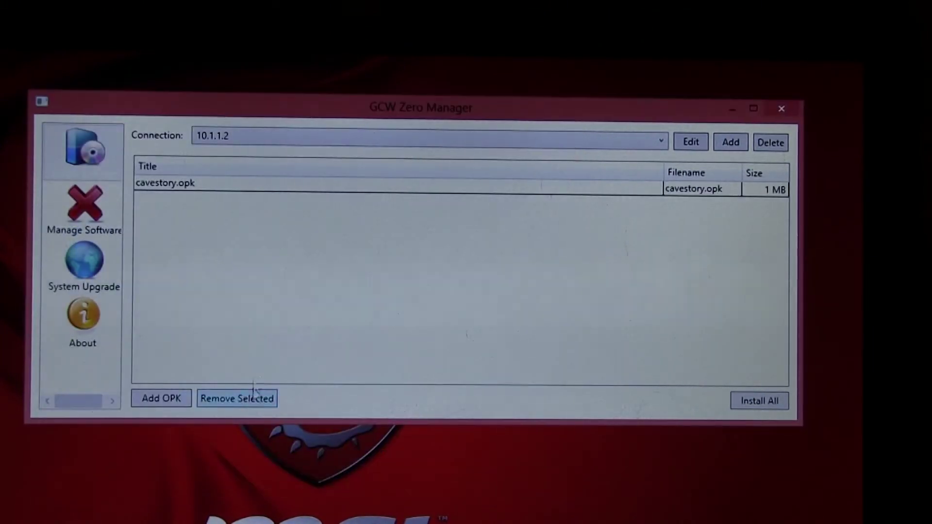
Install cavestory.opk on the console, check installed packages, and open System Upgrade
click(204, 186)
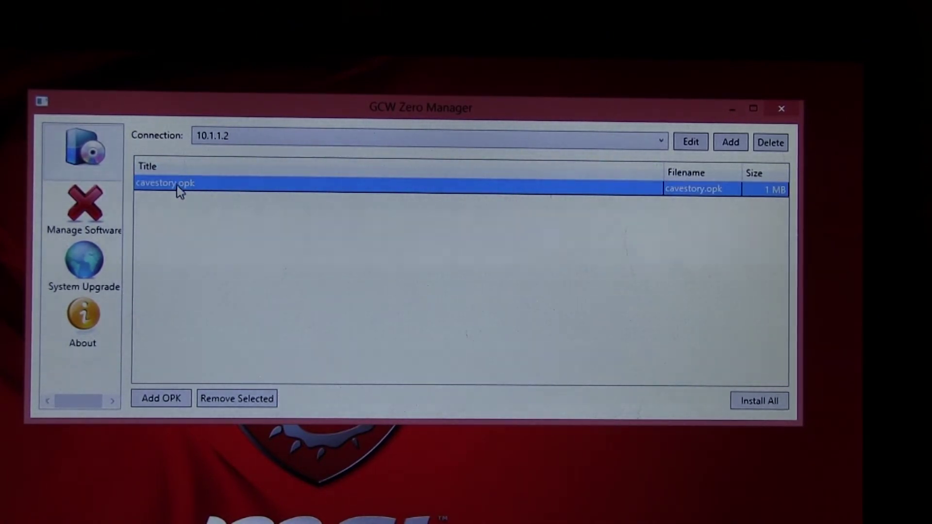
click(752, 403)
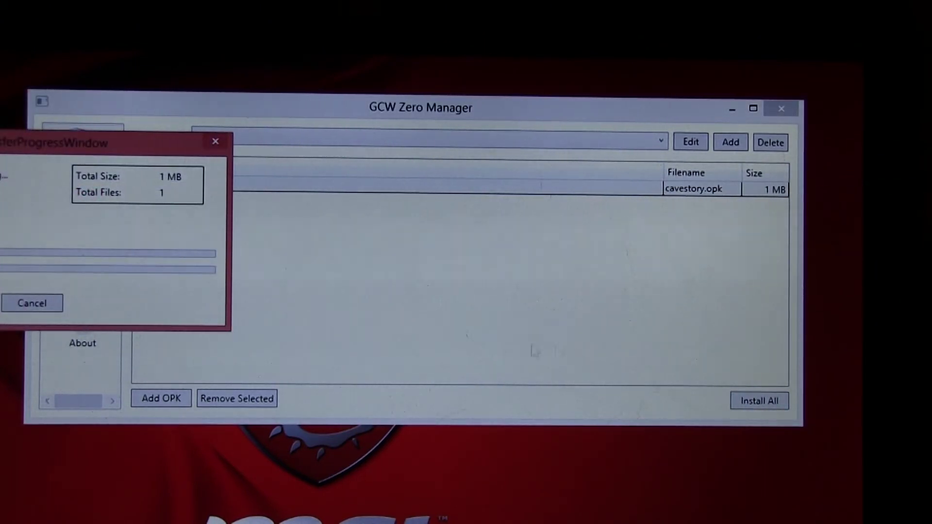
drag(117, 151, 452, 202)
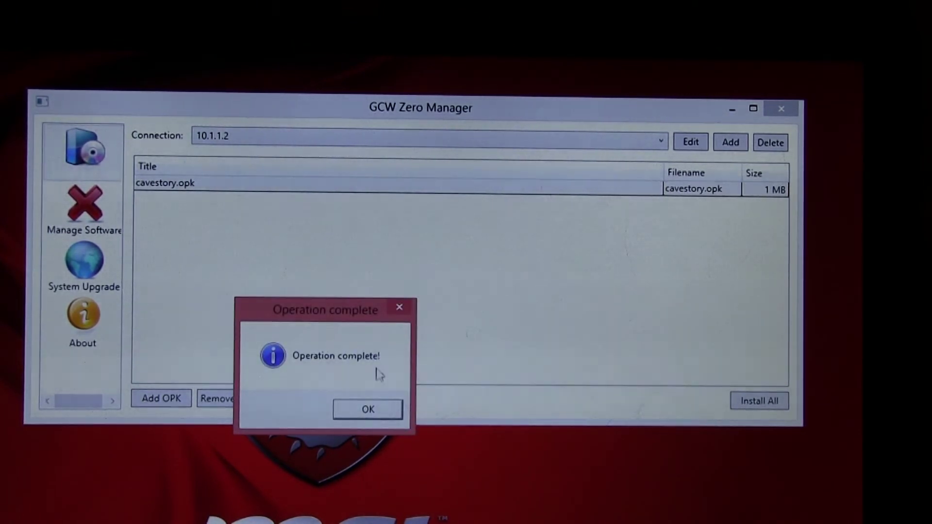
click(369, 410)
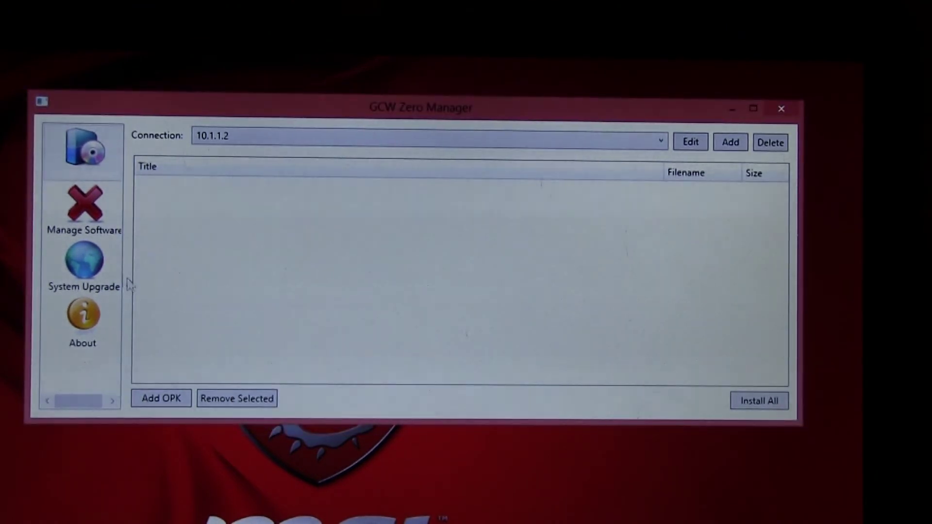
click(82, 216)
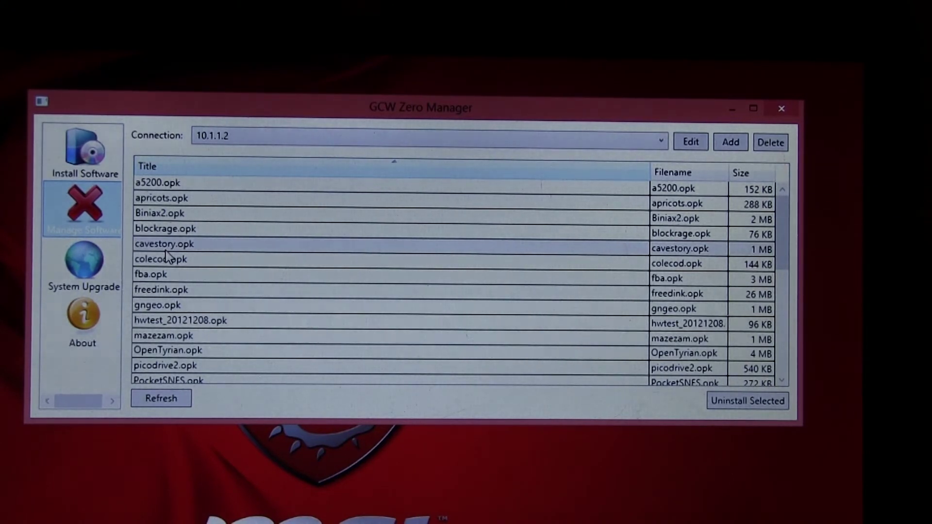
click(88, 276)
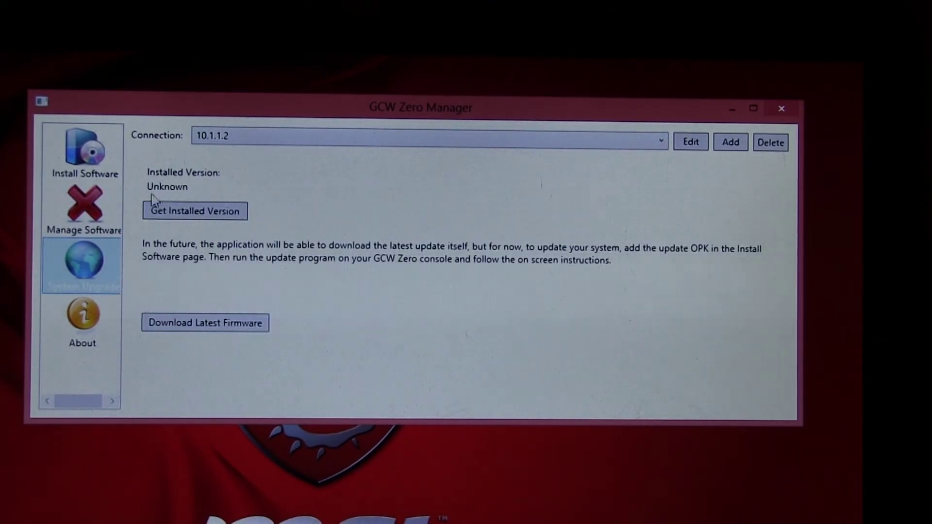
Read the installed firmware version (#2641, Oct 4 2013) and view the firmware updates page
click(187, 216)
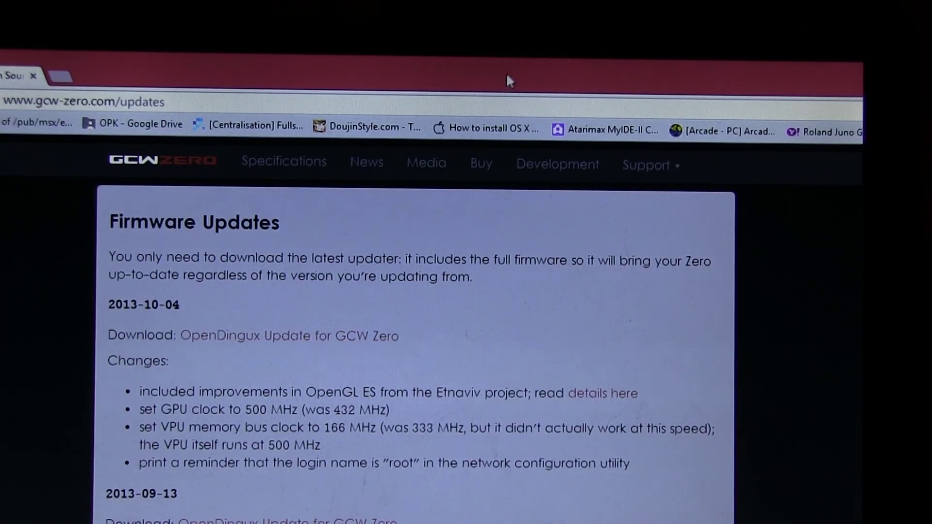
drag(550, 80, 362, 79)
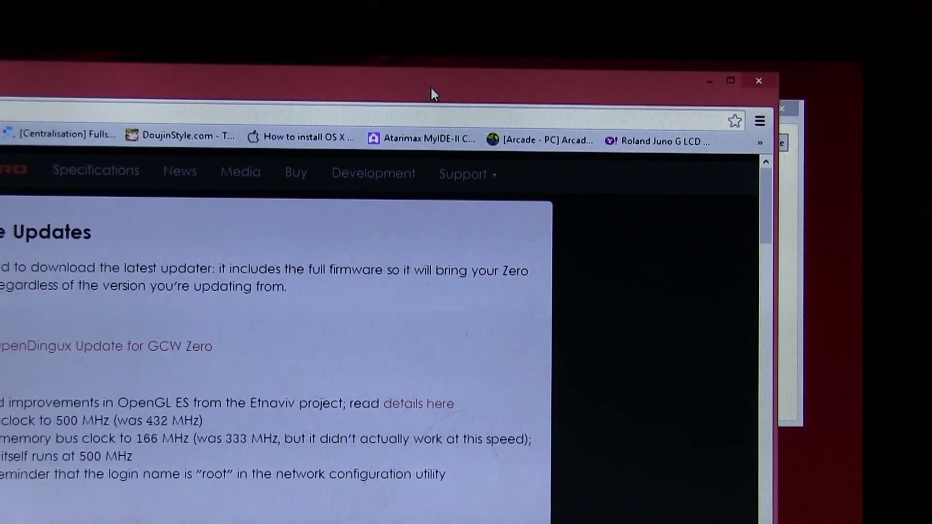